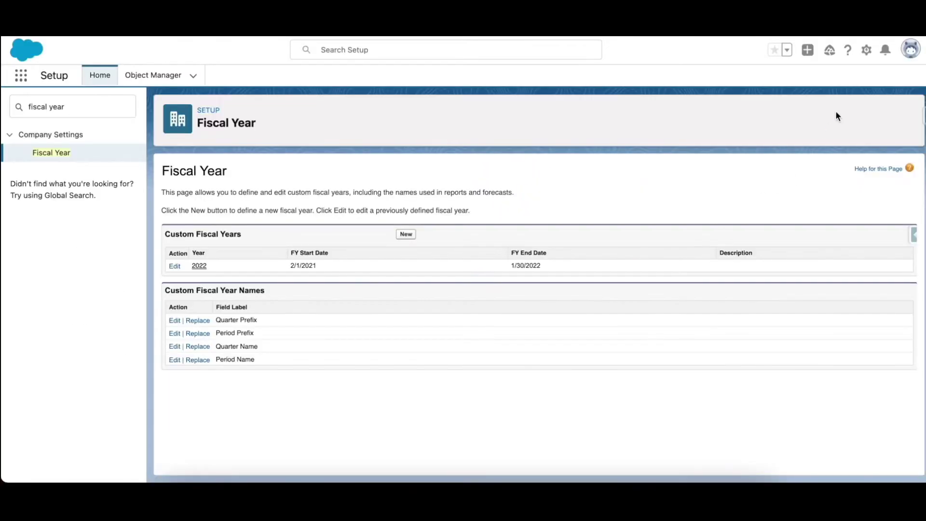
# Open the custom fiscal year 2022 definition for editing from Setup
pyautogui.click(866, 50)
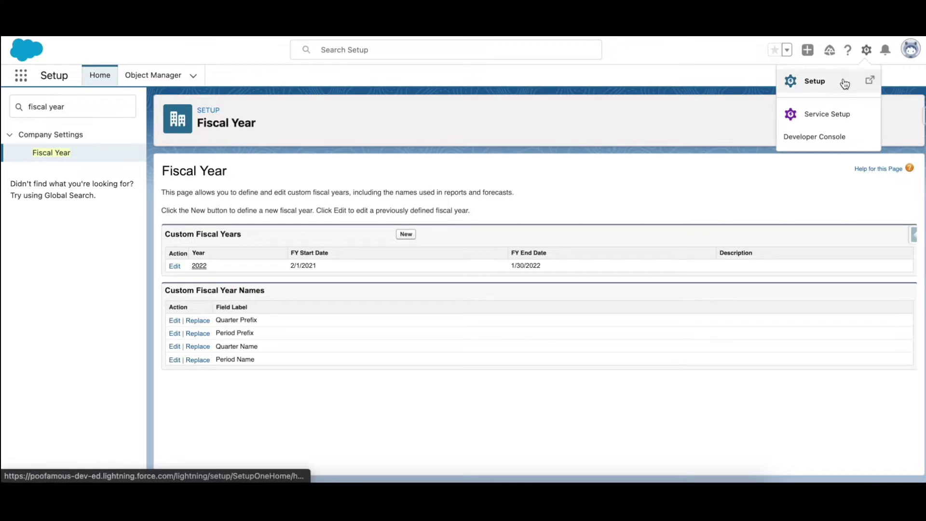
pyautogui.click(128, 106)
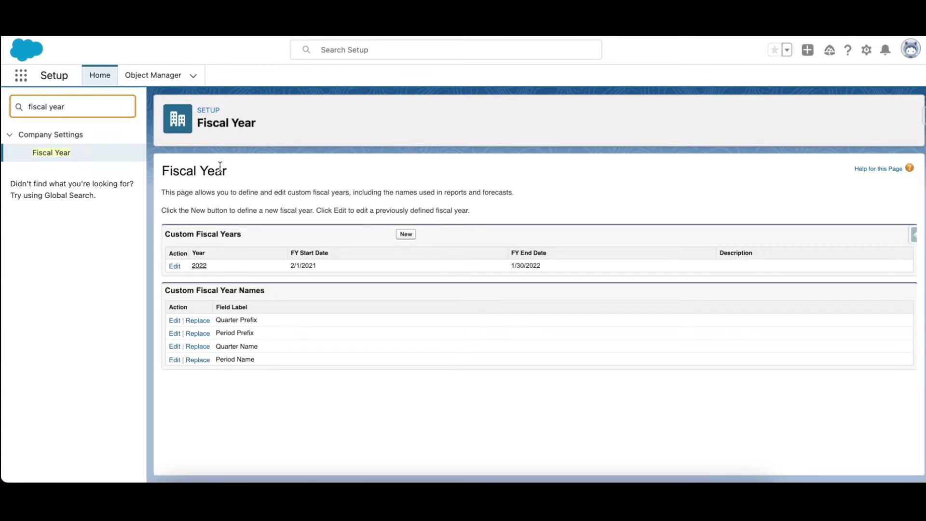
pyautogui.click(171, 266)
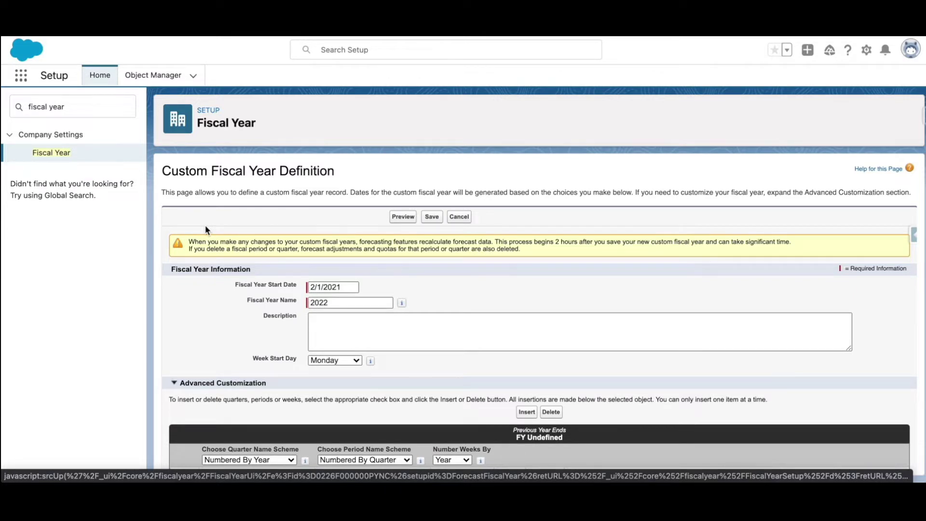
pyautogui.scroll(-2, 205, 308)
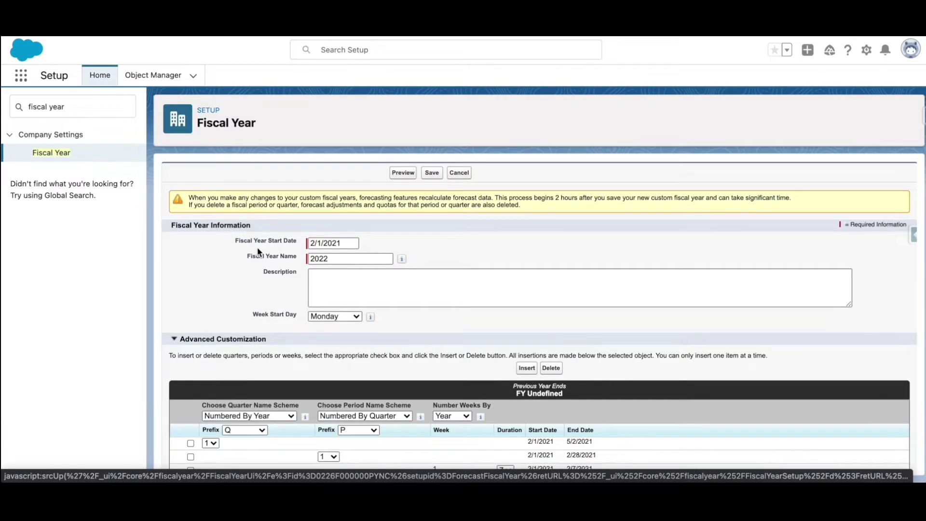
# Keep the start date 2/1/2021 and re-enter 2022 as the fiscal year name
pyautogui.click(342, 241)
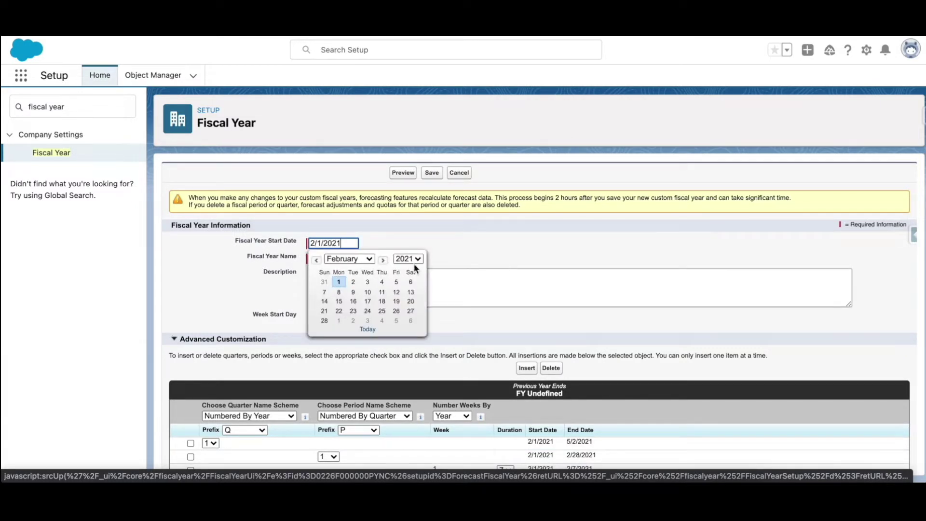
pyautogui.click(350, 260)
pyautogui.write('2022')
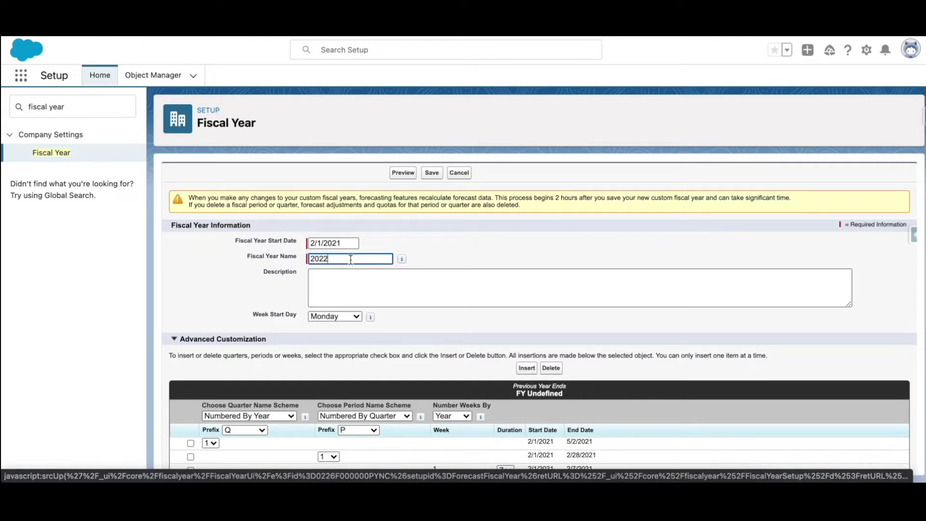
pyautogui.moveTo(351, 260); pyautogui.dragTo(311, 259)
pyautogui.moveTo(403, 259)
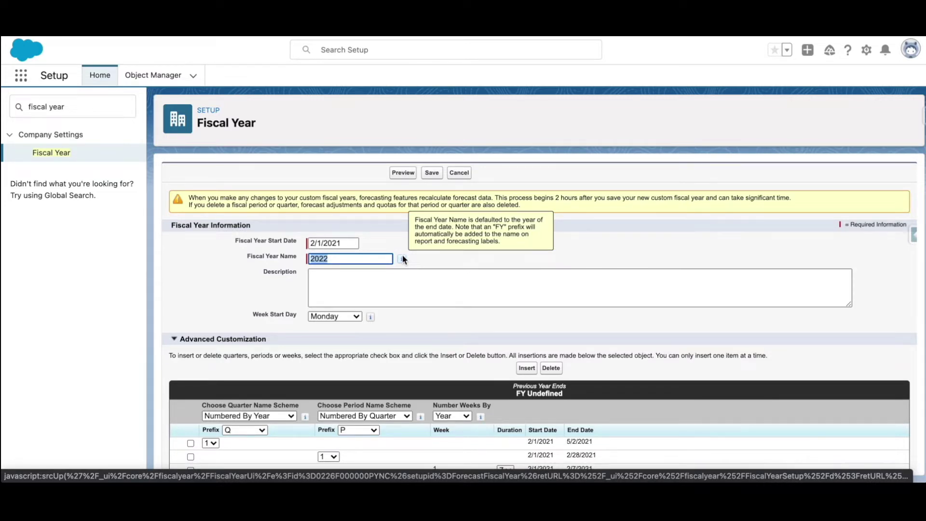
pyautogui.click(402, 244)
pyautogui.scroll(-1, 348, 320)
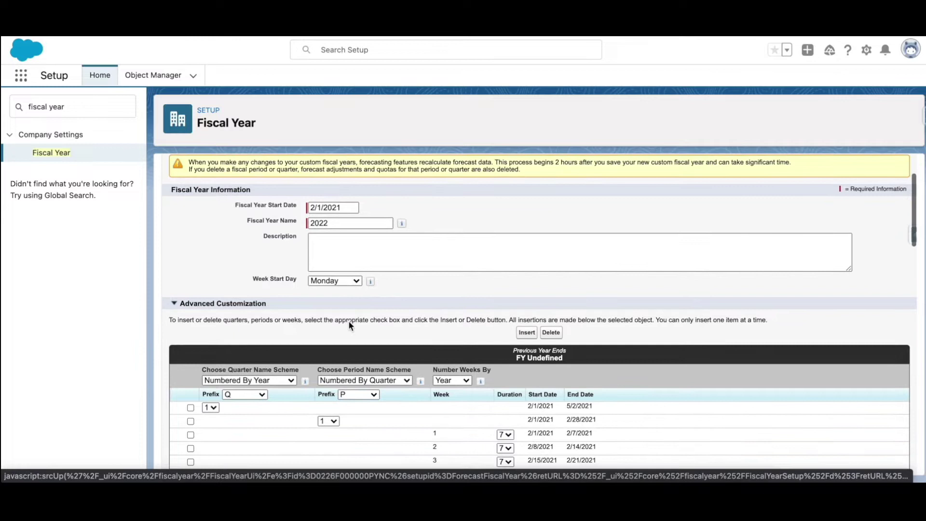
pyautogui.moveTo(371, 283)
pyautogui.scroll(-3, 351, 302)
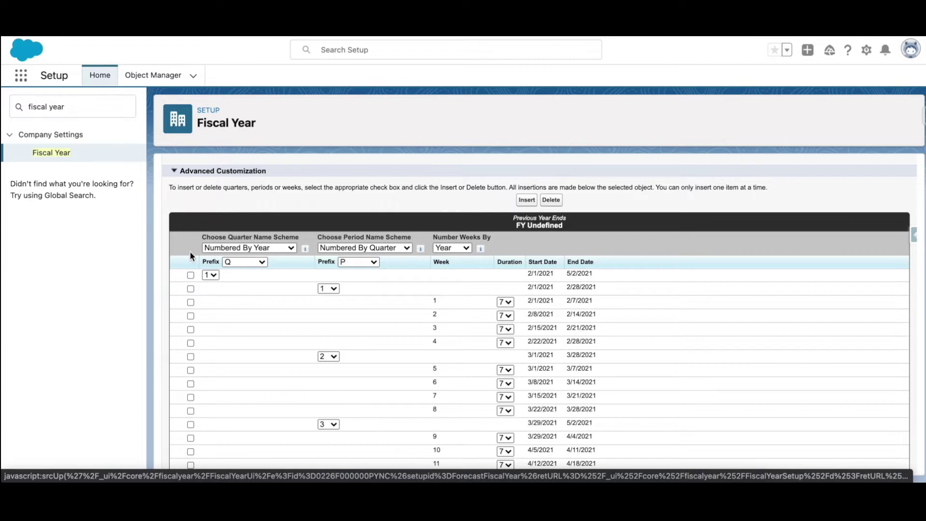
# Review the quarter naming scheme choices without changing anything
pyautogui.click(214, 249)
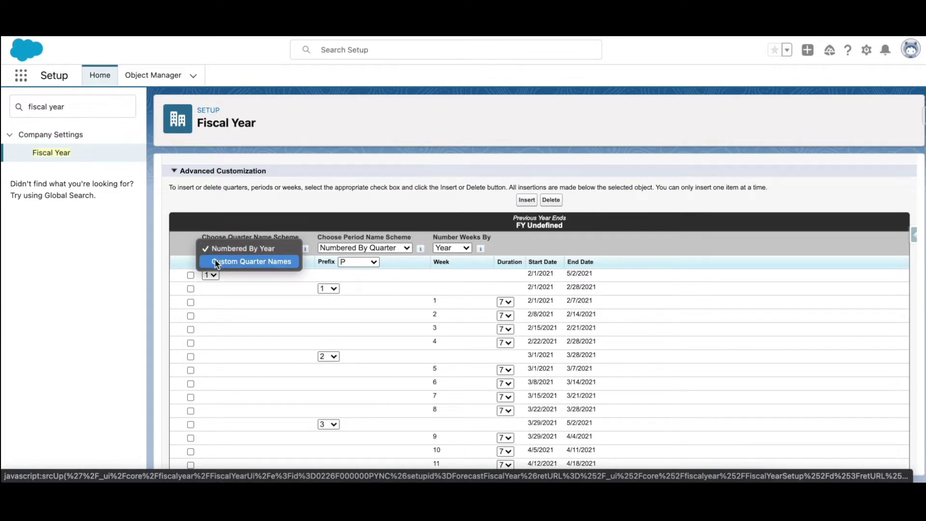
pyautogui.click(186, 250)
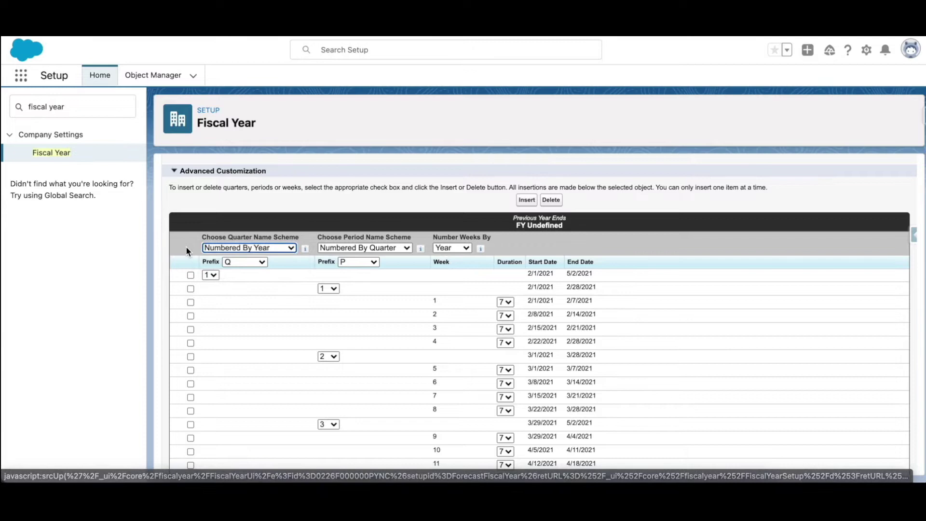
pyautogui.scroll(-5, 216, 355)
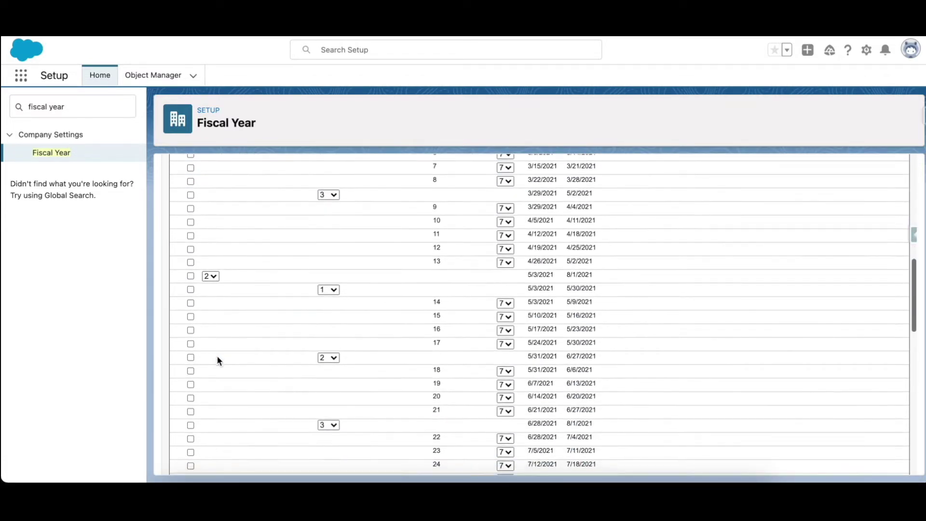
pyautogui.scroll(-8, 217, 360)
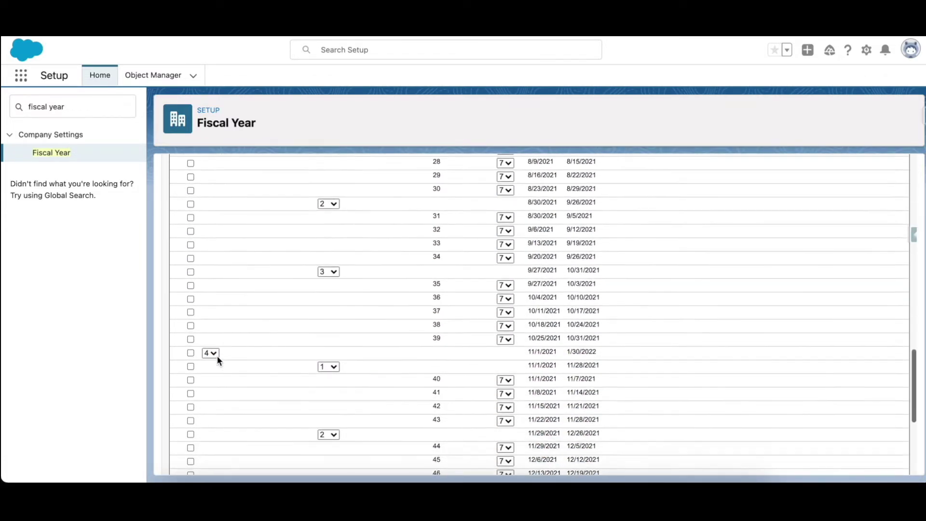
pyautogui.scroll(-3, 217, 359)
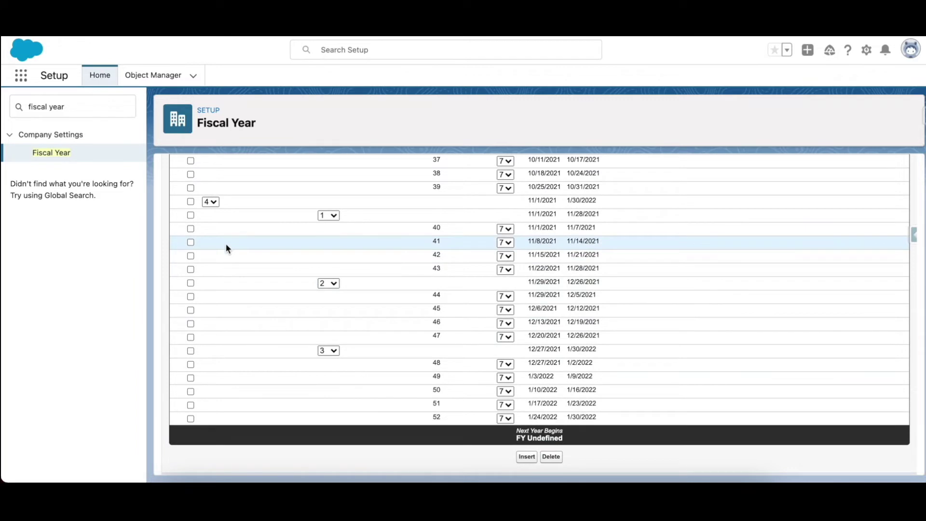
pyautogui.scroll(17, 215, 355)
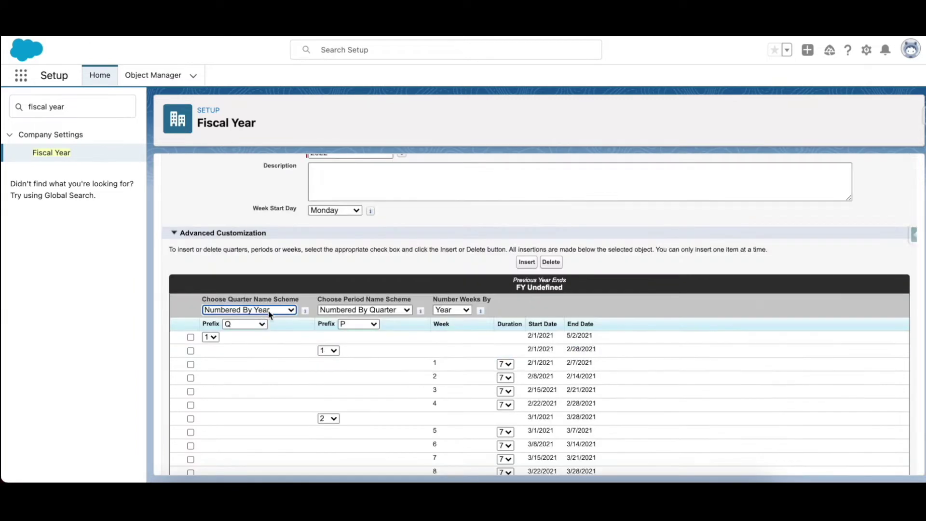
# Try Custom Quarter Names with Spring, then revert quarters to Numbered By Year
pyautogui.click(263, 310)
pyautogui.click(263, 323)
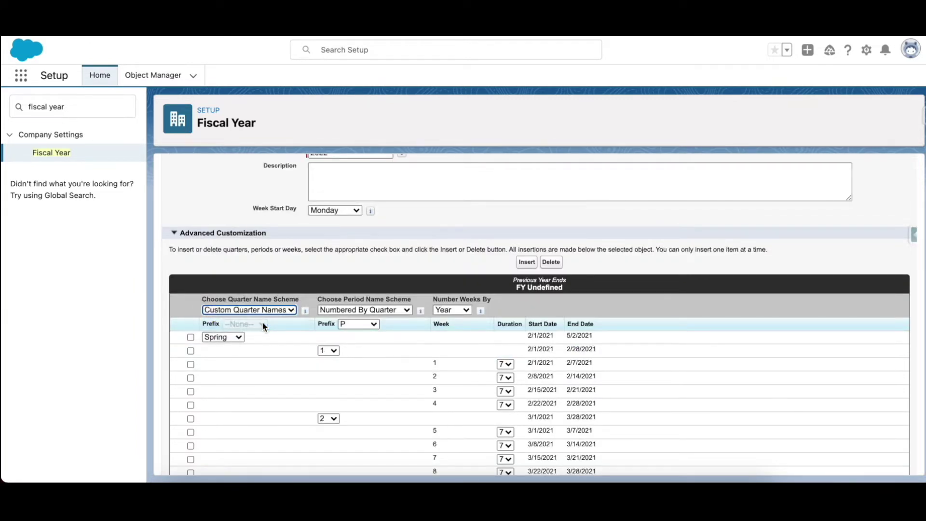
pyautogui.click(239, 337)
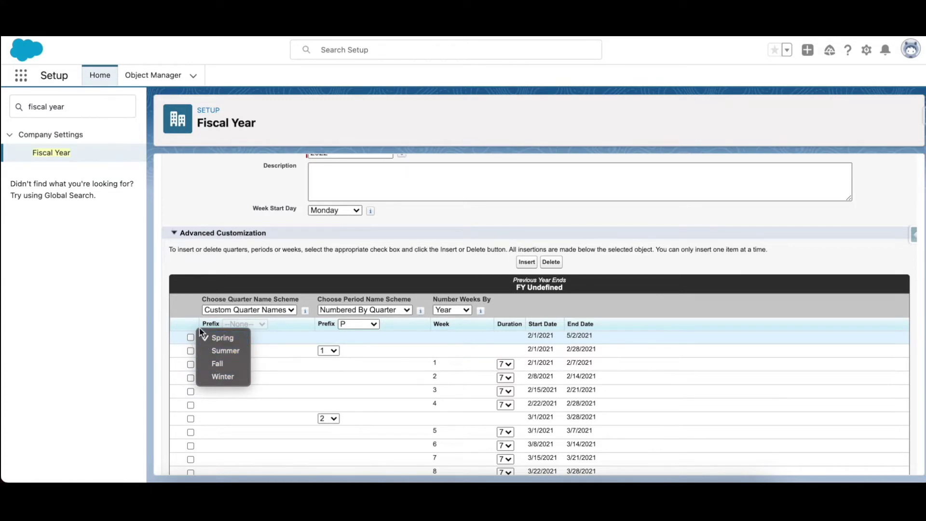
pyautogui.click(186, 316)
pyautogui.click(256, 312)
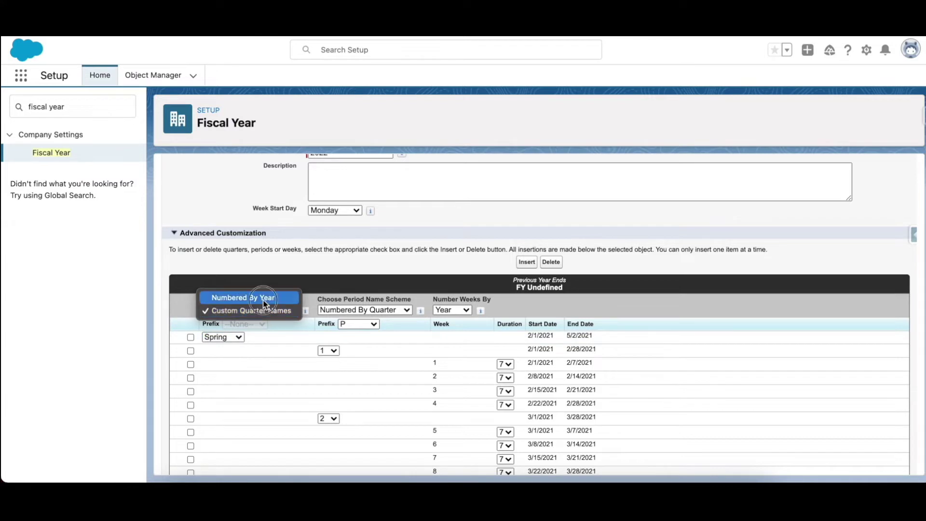
pyautogui.click(246, 297)
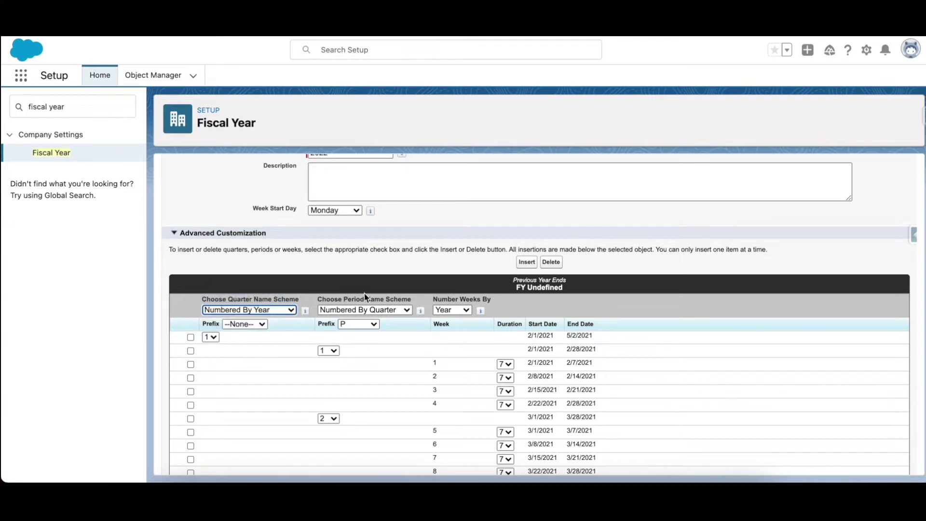
pyautogui.click(386, 311)
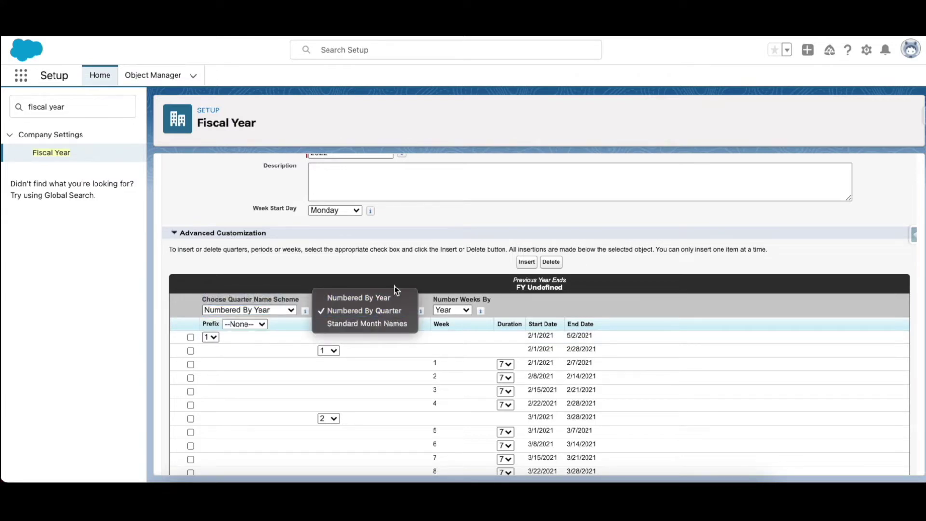
pyautogui.click(417, 287)
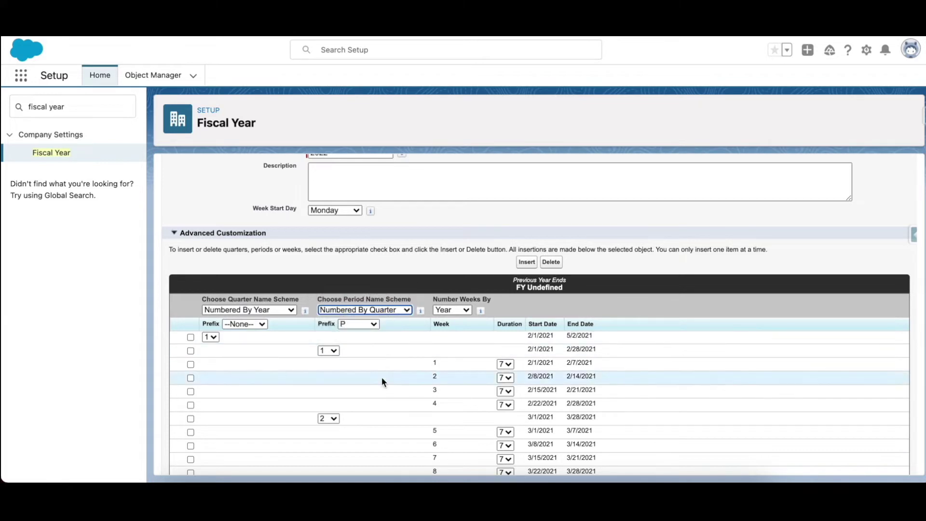
pyautogui.scroll(-3, 381, 377)
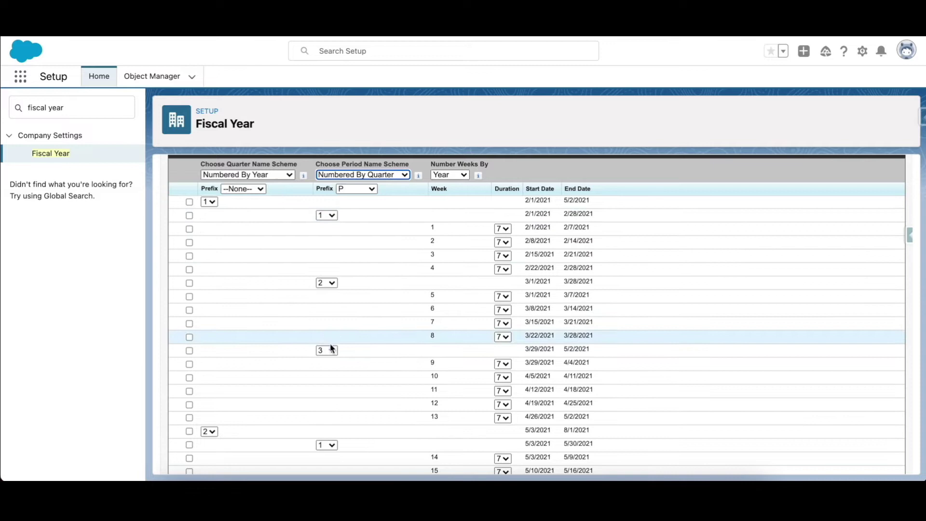
pyautogui.scroll(-3, 261, 440)
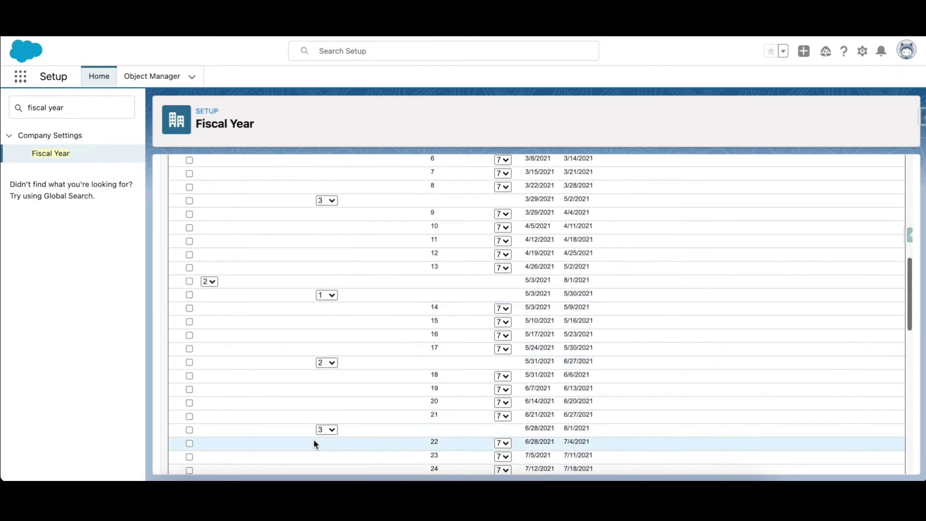
pyautogui.scroll(5, 357, 419)
pyautogui.scroll(1, 358, 416)
pyautogui.click(399, 288)
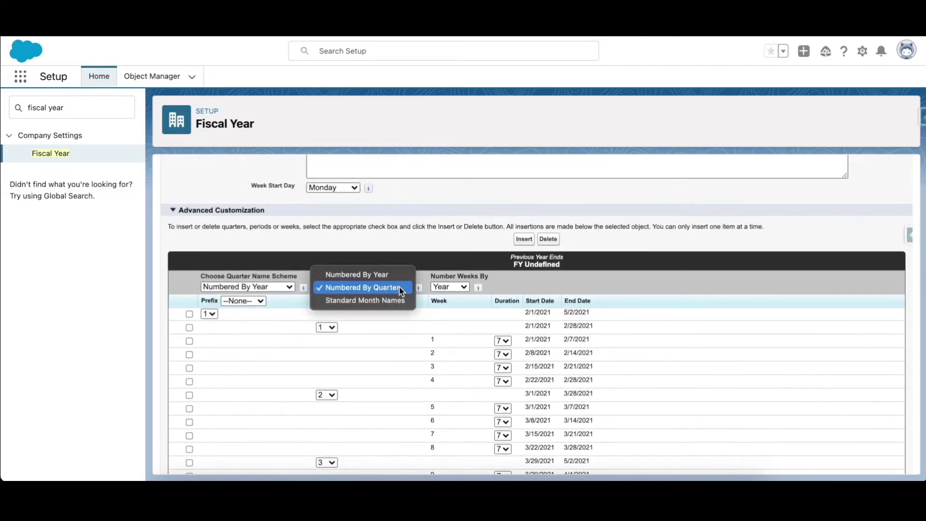
pyautogui.click(390, 273)
pyautogui.scroll(-4, 354, 395)
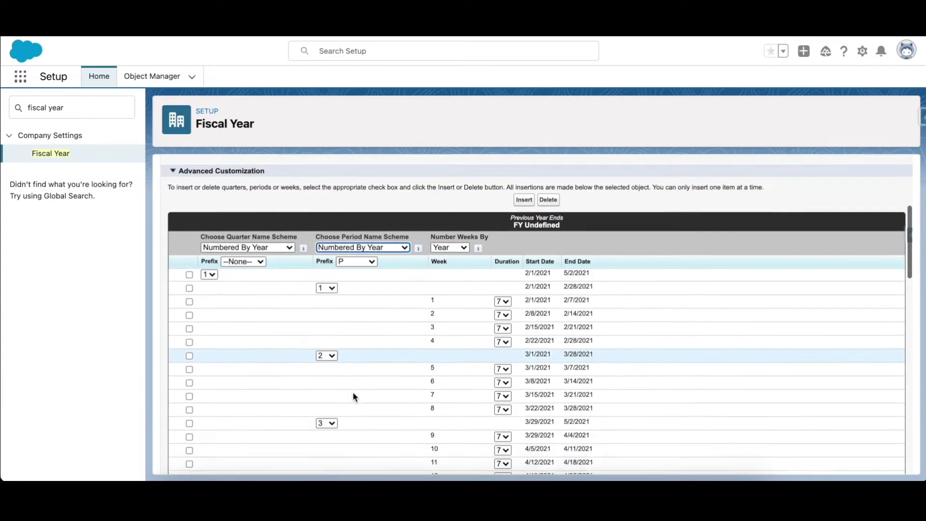
pyautogui.scroll(-5, 352, 391)
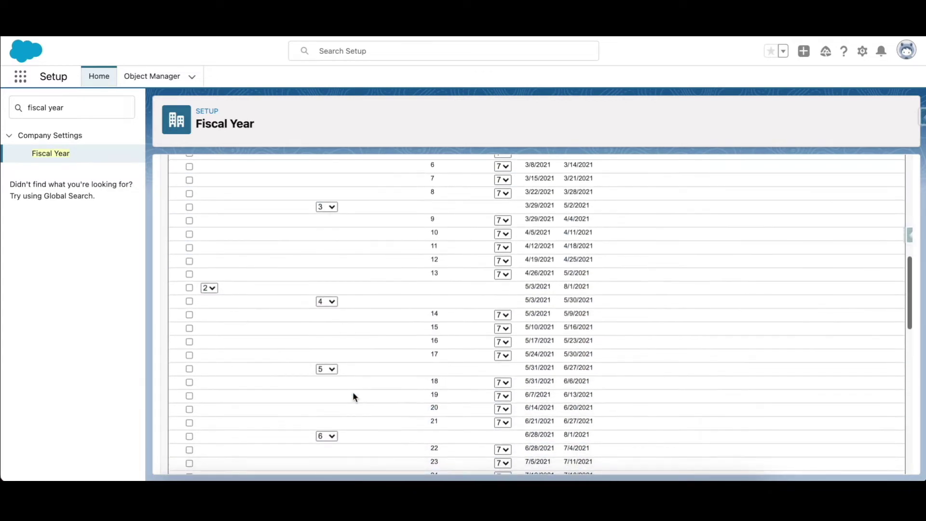
pyautogui.scroll(-18, 348, 409)
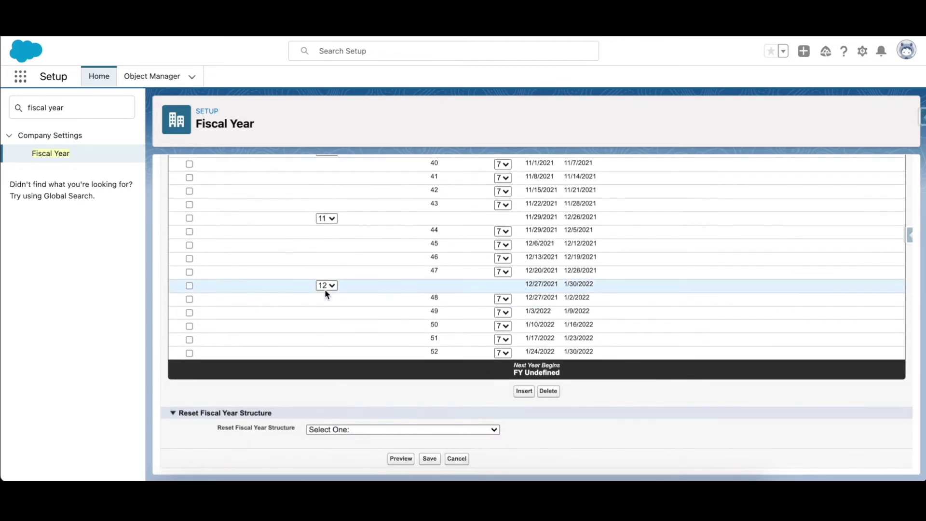
pyautogui.scroll(15, 325, 293)
pyautogui.scroll(8, 324, 293)
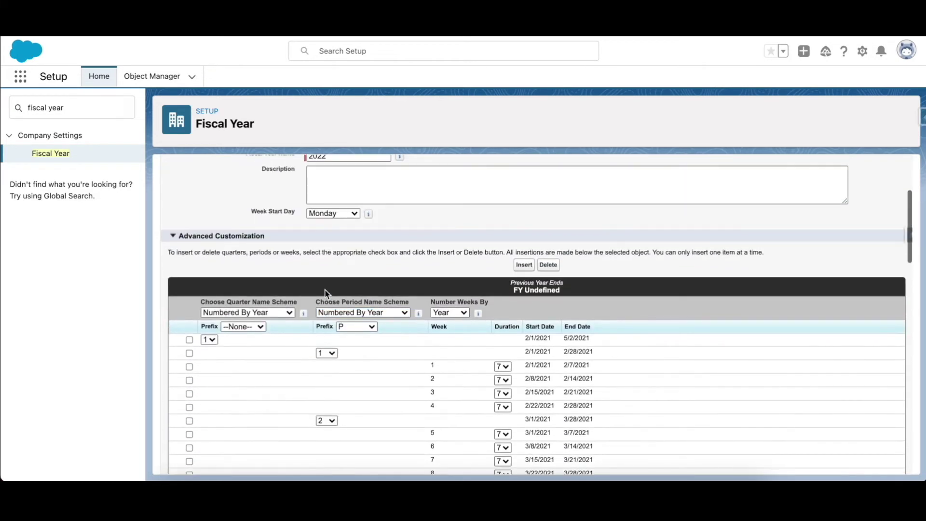
pyautogui.click(344, 314)
pyautogui.click(344, 325)
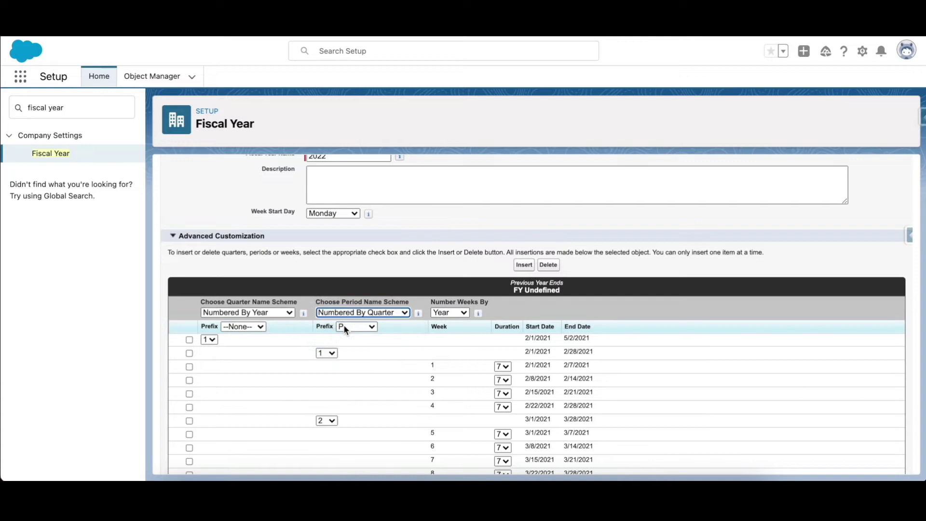
# Set the quarter prefix to Q and keep P as the period prefix
pyautogui.click(246, 326)
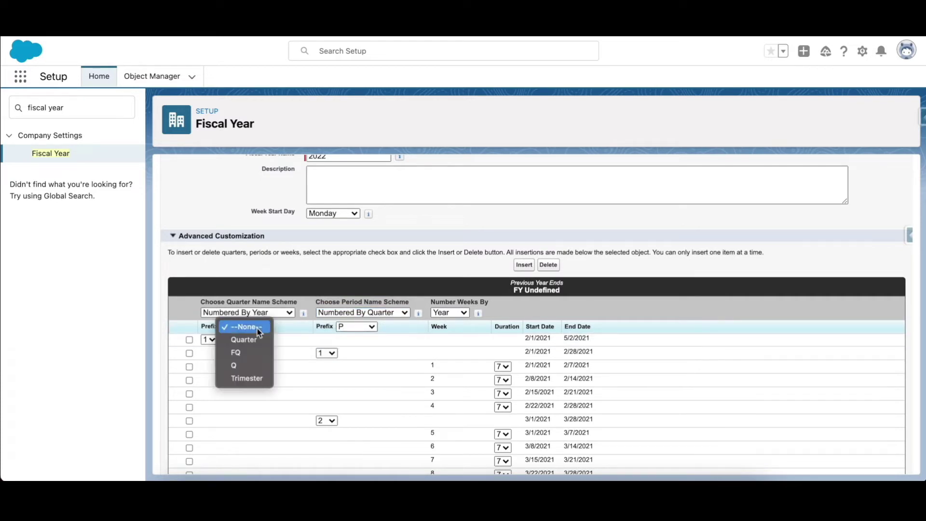
pyautogui.click(246, 365)
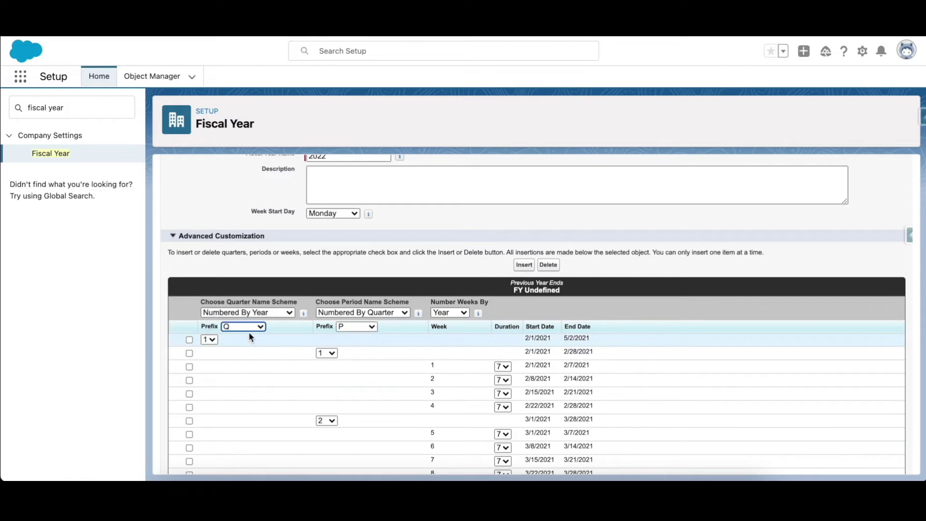
pyautogui.click(356, 326)
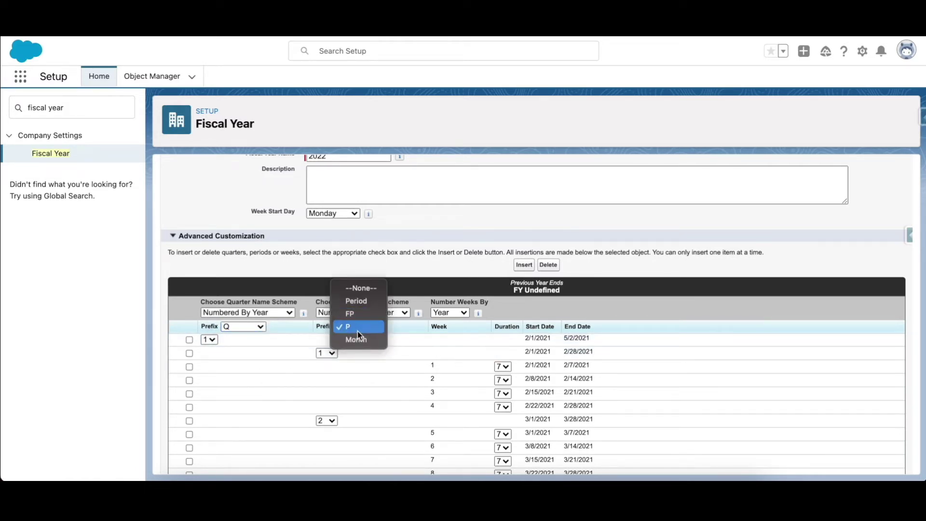
pyautogui.click(357, 331)
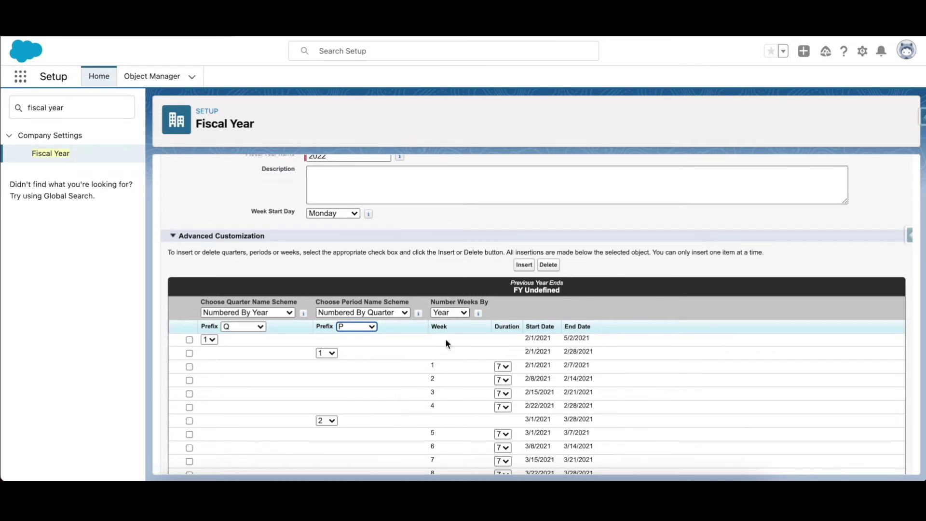
pyautogui.scroll(-3, 444, 427)
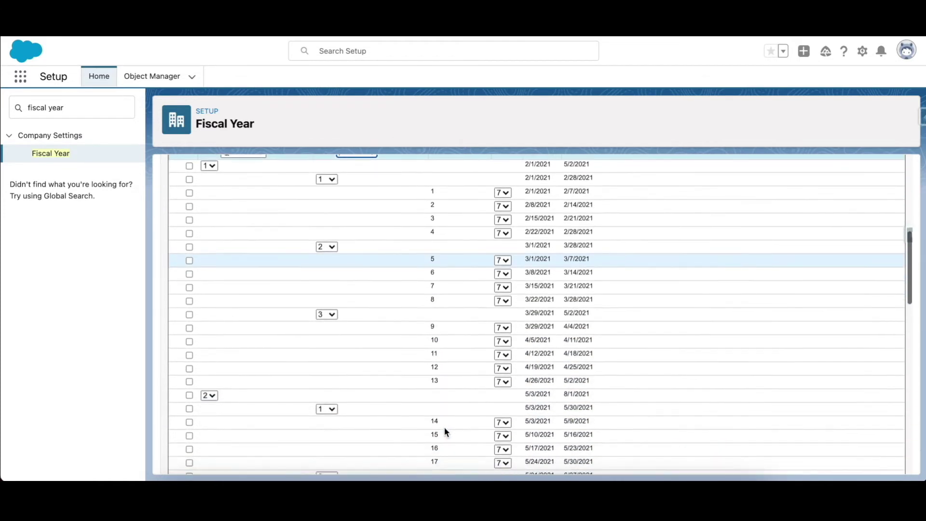
pyautogui.scroll(2, 444, 427)
pyautogui.click(459, 234)
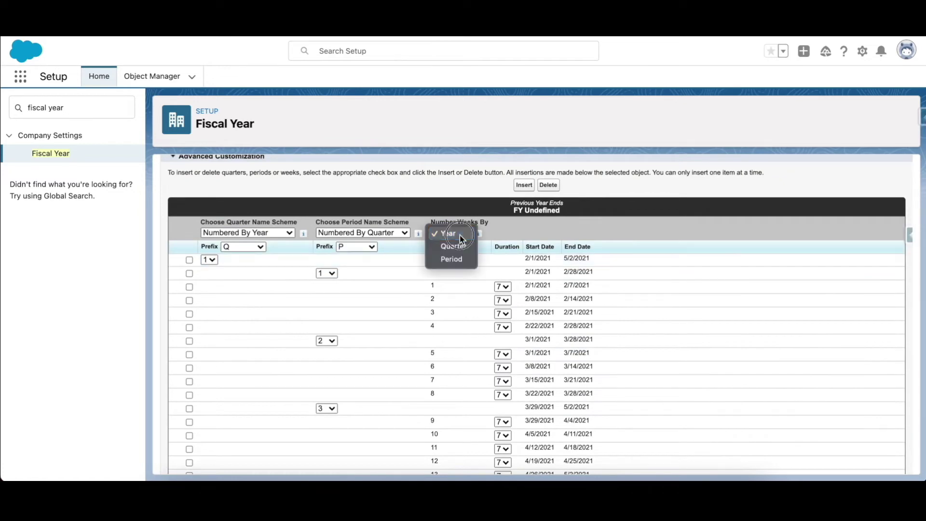
pyautogui.click(458, 242)
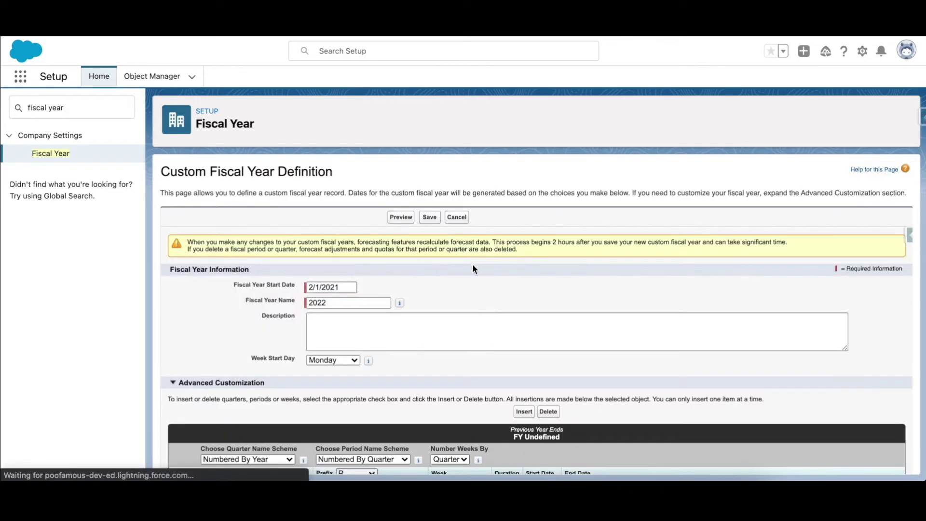
pyautogui.scroll(-5, 466, 351)
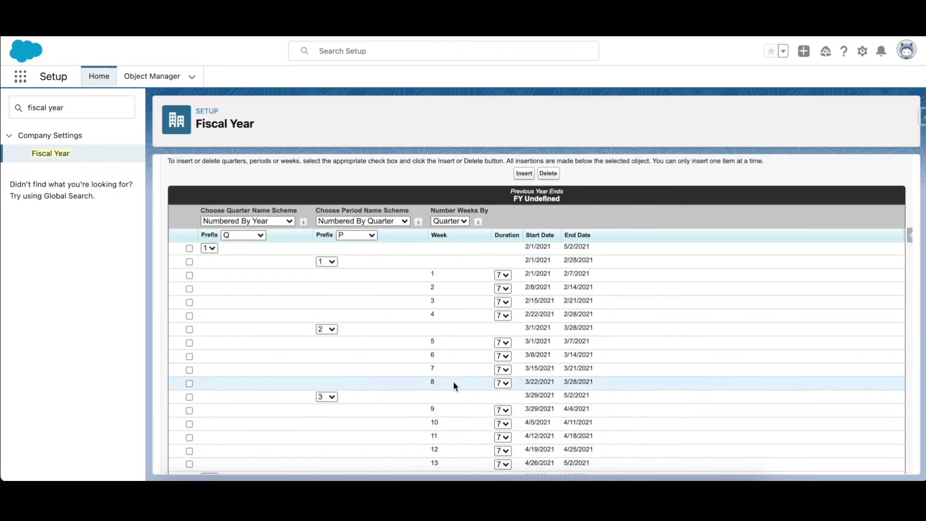
pyautogui.scroll(-1, 452, 381)
pyautogui.scroll(-4, 443, 410)
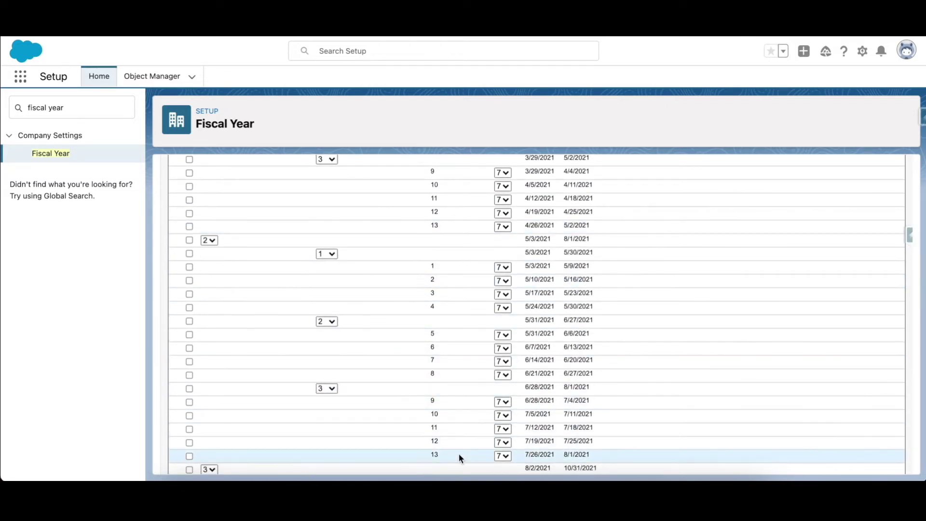
pyautogui.scroll(-2, 458, 453)
pyautogui.scroll(7, 450, 287)
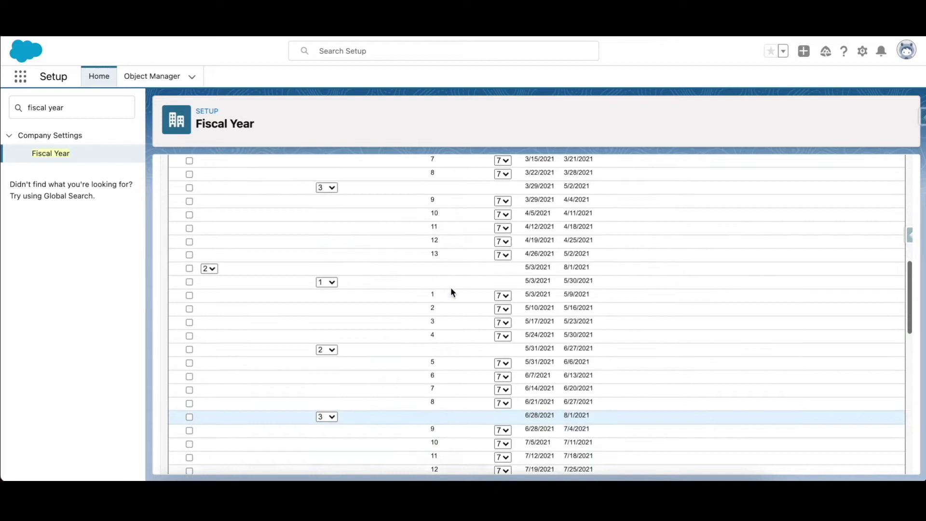
pyautogui.click(464, 232)
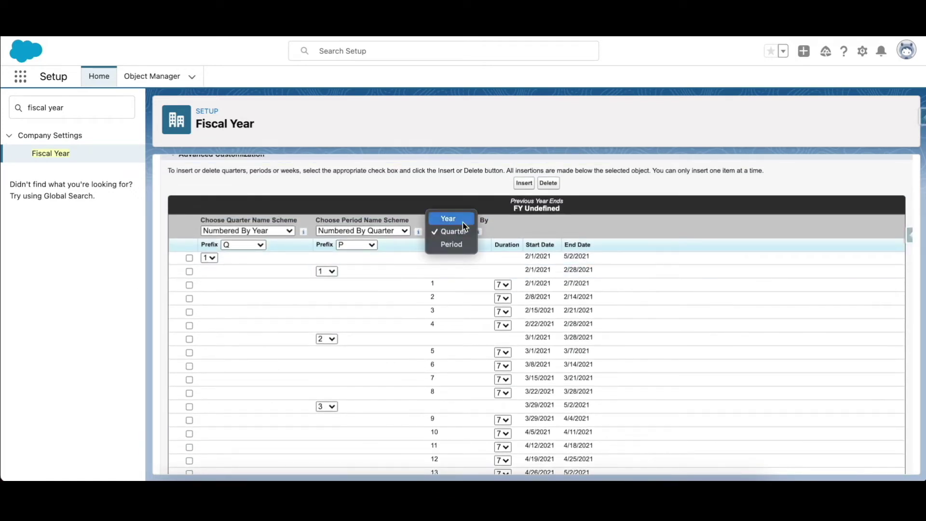
pyautogui.click(462, 220)
pyautogui.scroll(5, 462, 221)
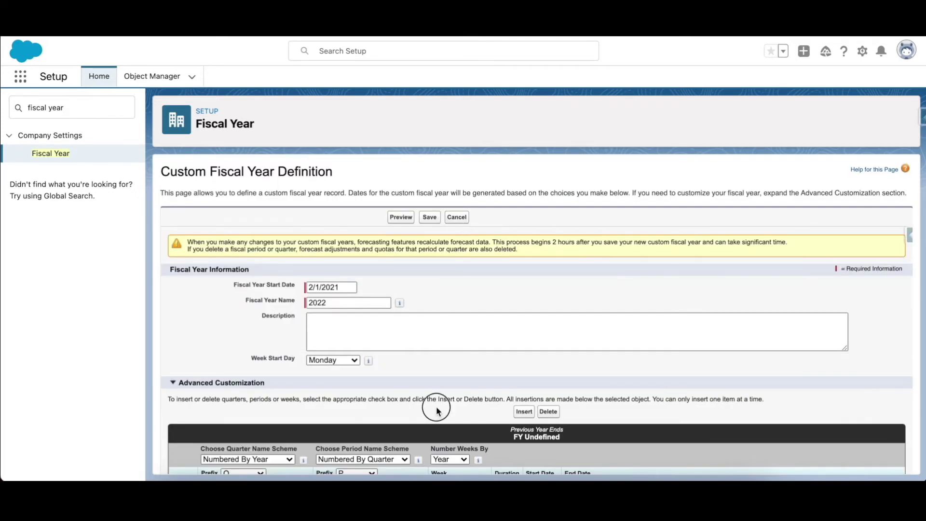
pyautogui.scroll(-3, 435, 406)
# Insert a fifth quarter after the first quarter row
pyautogui.click(190, 354)
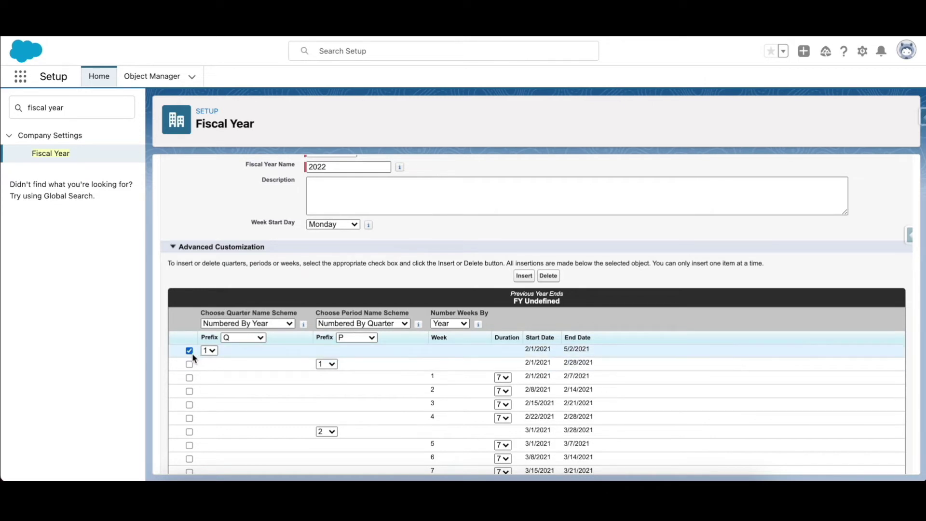
pyautogui.click(522, 275)
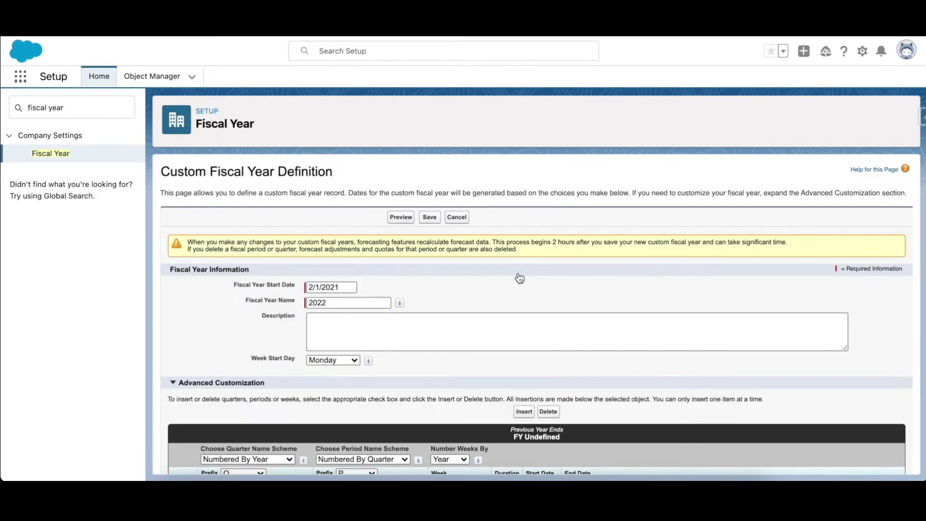
pyautogui.scroll(-15, 381, 397)
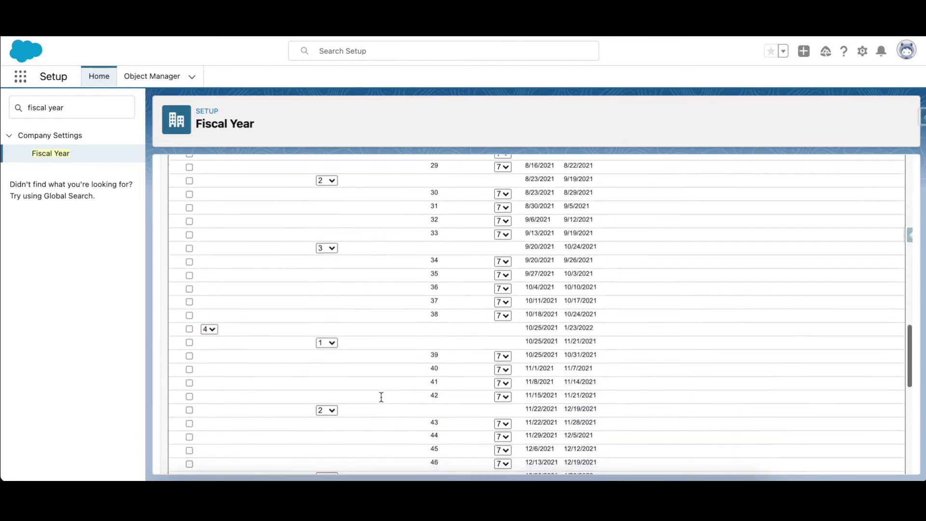
pyautogui.scroll(-7, 381, 397)
pyautogui.scroll(1, 227, 286)
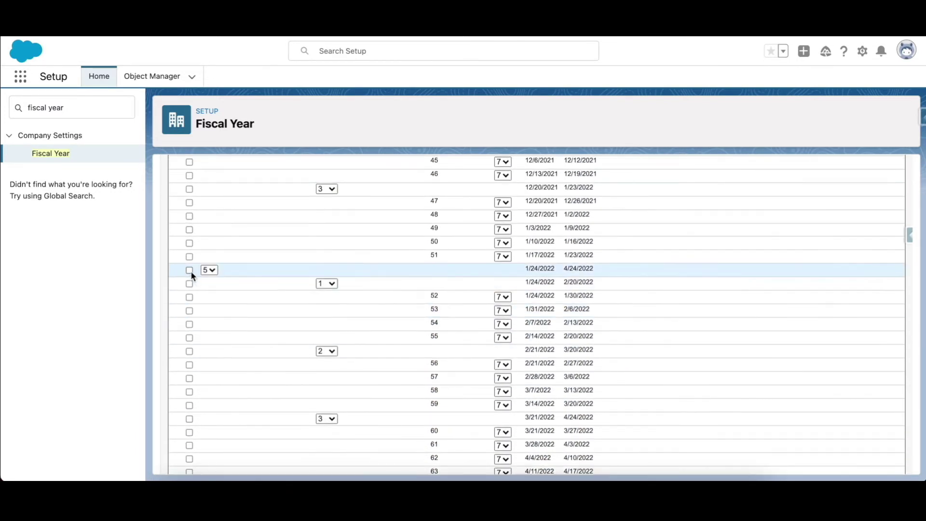
# Remove the added quarter 5 so only four quarters remain
pyautogui.click(189, 270)
pyautogui.scroll(20, 291, 259)
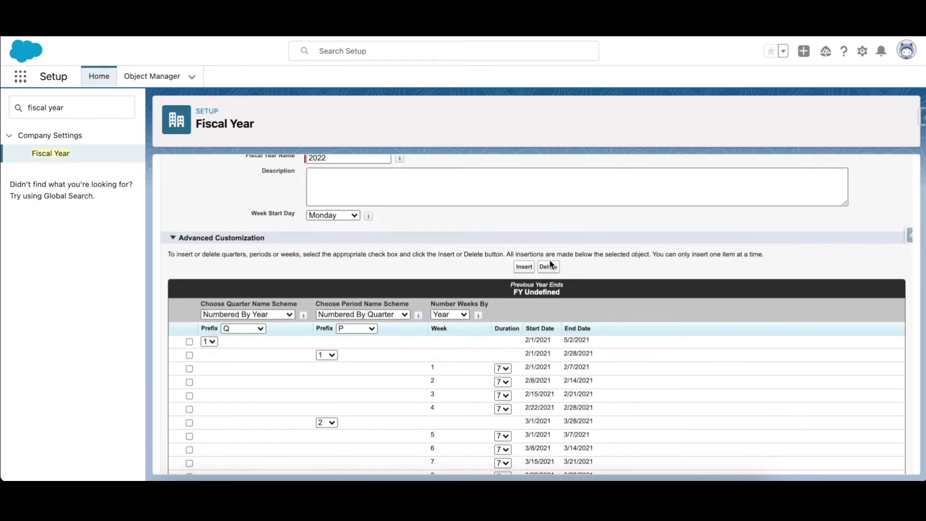
pyautogui.scroll(3, 548, 269)
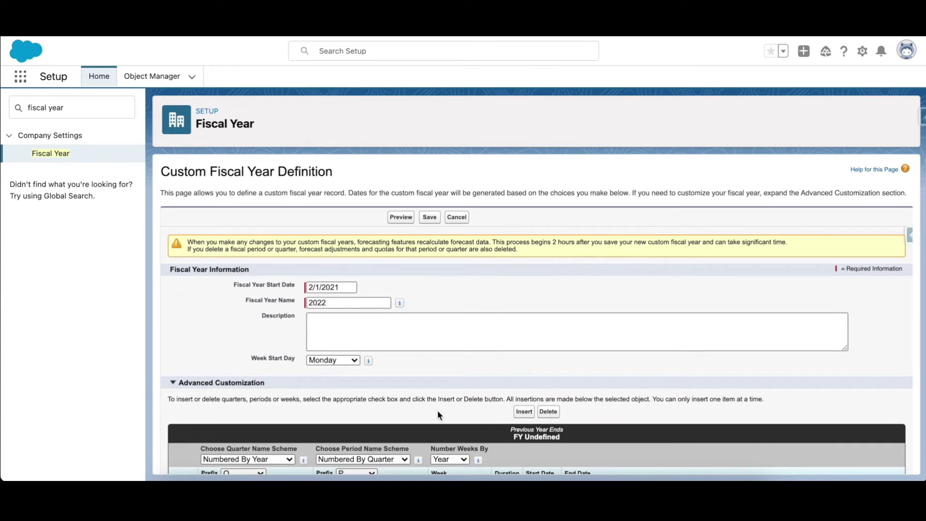
pyautogui.scroll(-4, 437, 412)
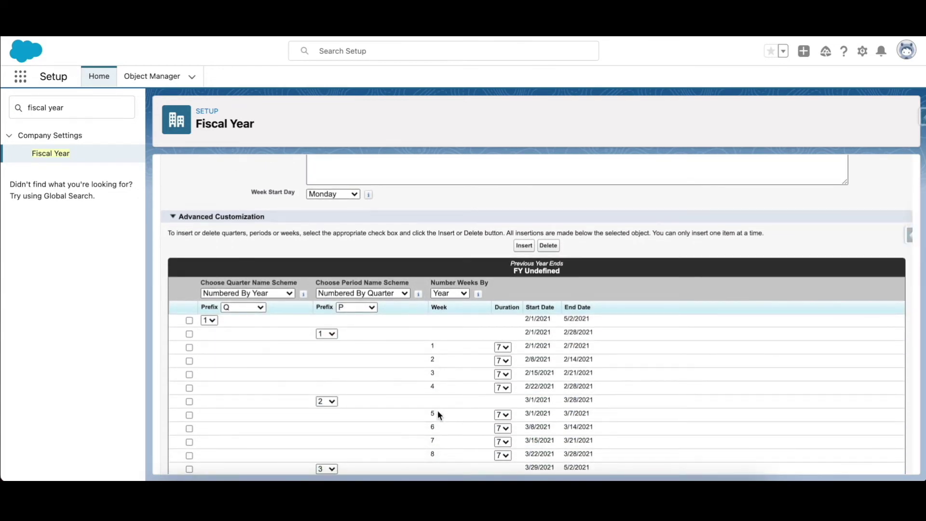
pyautogui.scroll(-2, 437, 414)
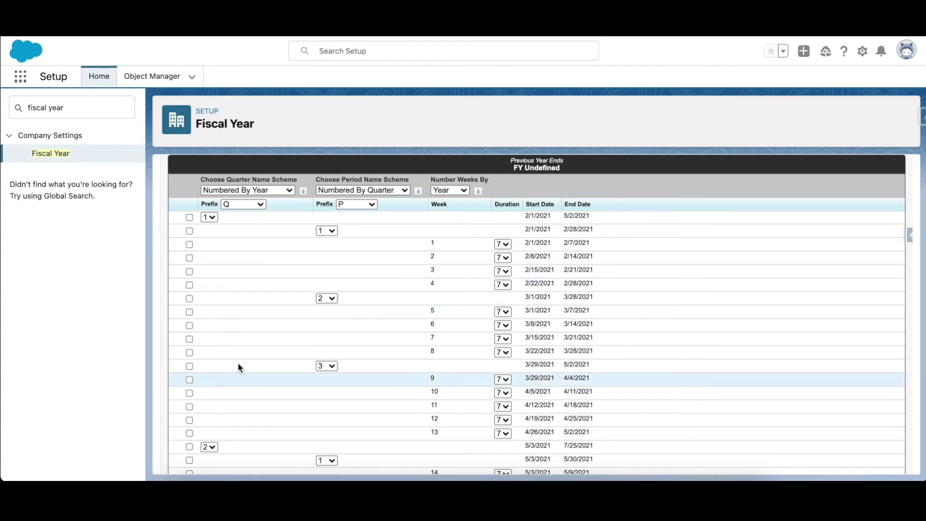
pyautogui.scroll(-15, 650, 175)
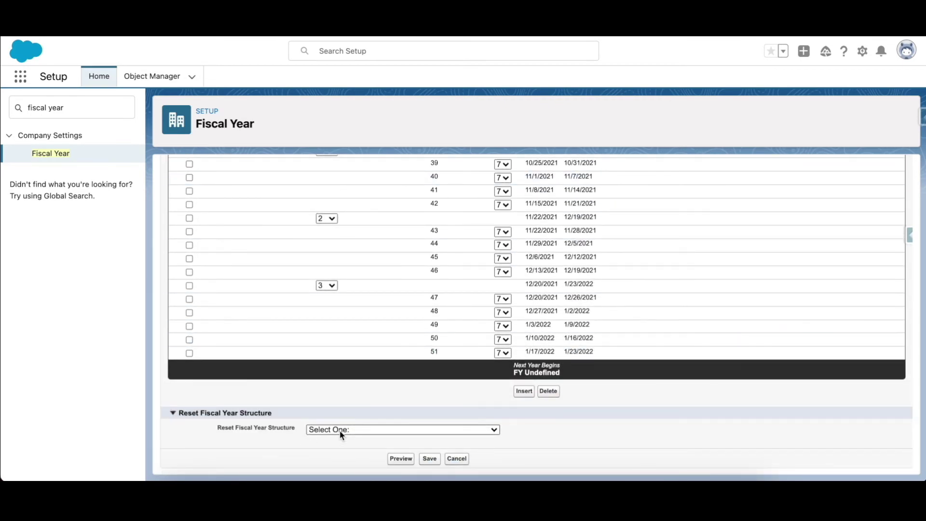
# Leave Reset Fiscal Year Structure on Select One and save fiscal year 2022
pyautogui.click(340, 434)
pyautogui.scroll(-3, 341, 434)
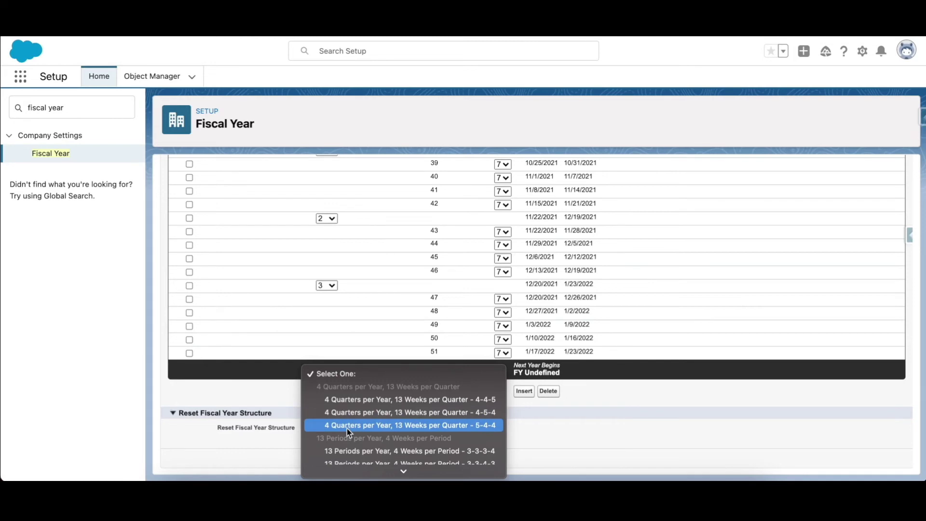
pyautogui.scroll(-2, 346, 428)
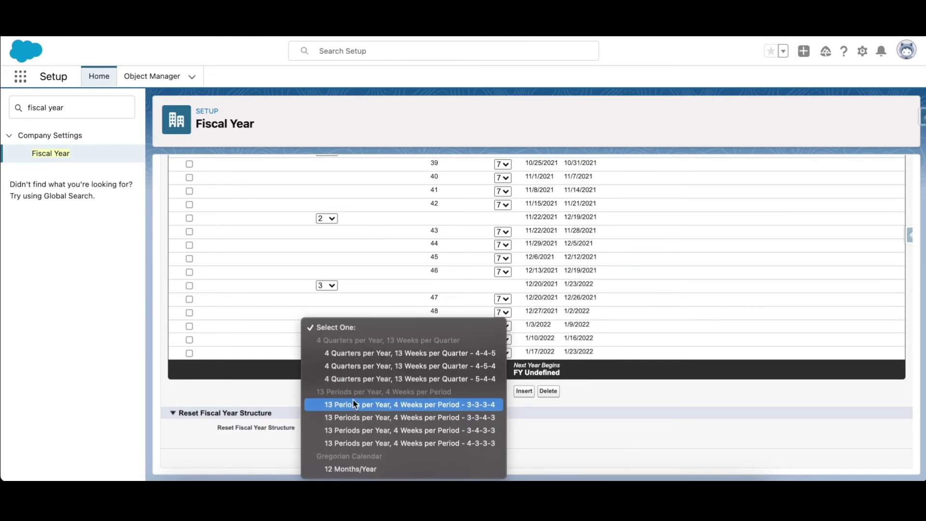
pyautogui.click(267, 391)
pyautogui.scroll(1, 267, 392)
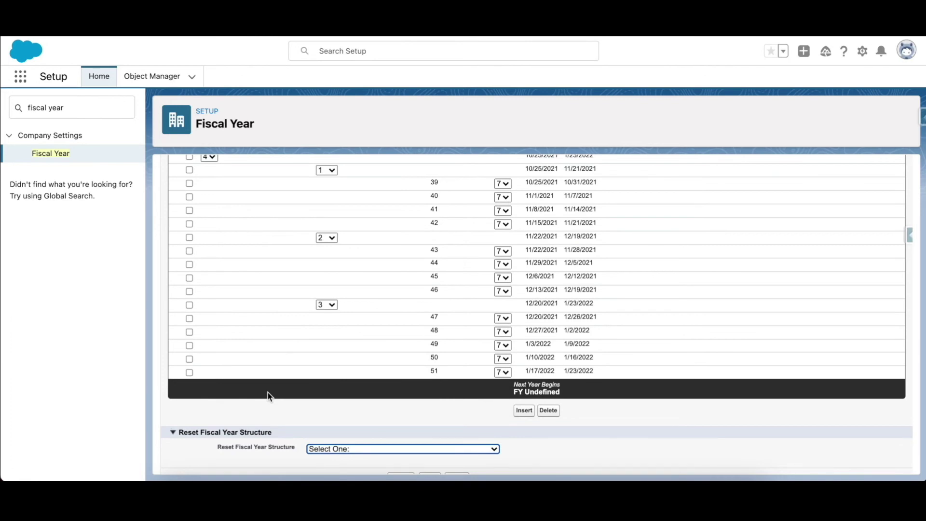
pyautogui.scroll(15, 267, 394)
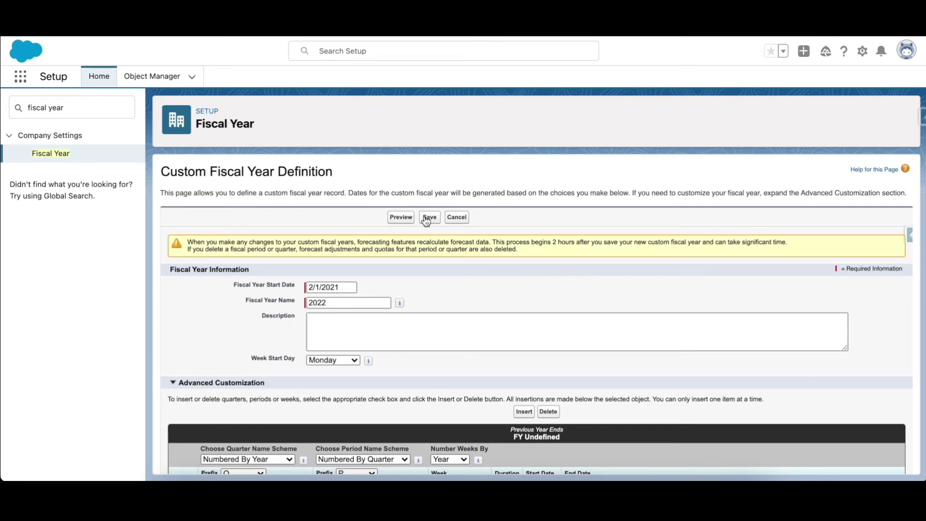
pyautogui.click(456, 217)
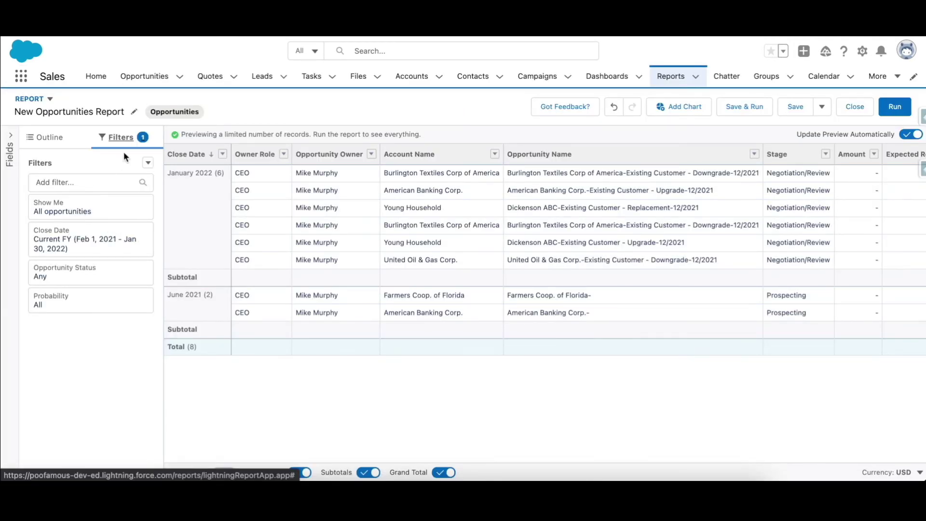
pyautogui.click(83, 241)
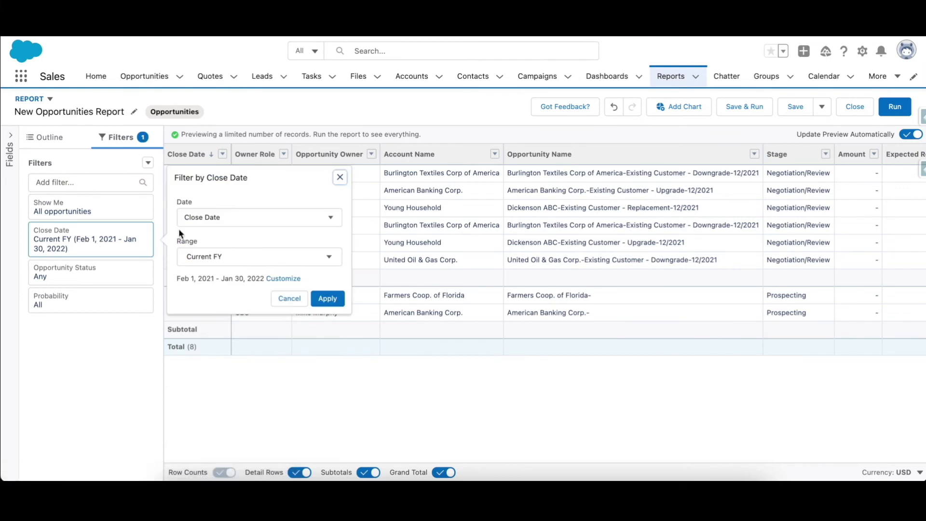
pyautogui.click(227, 256)
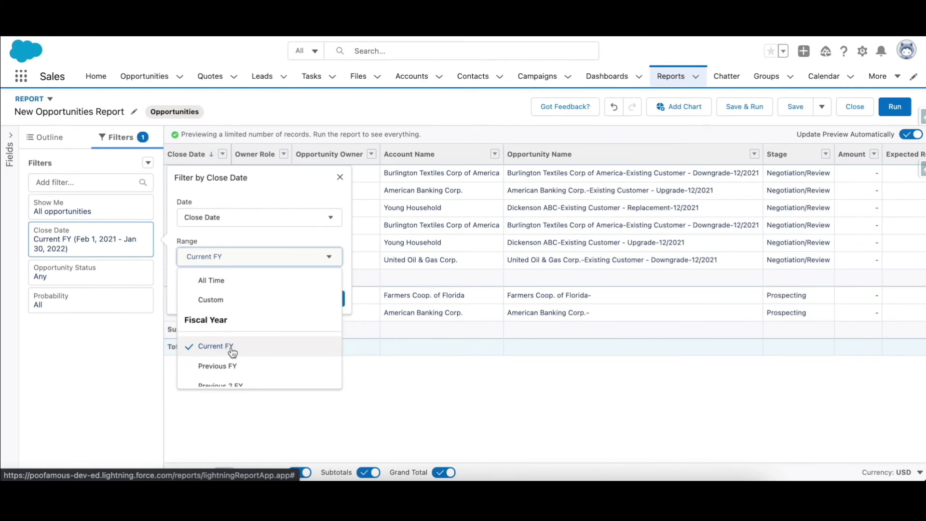
pyautogui.click(153, 368)
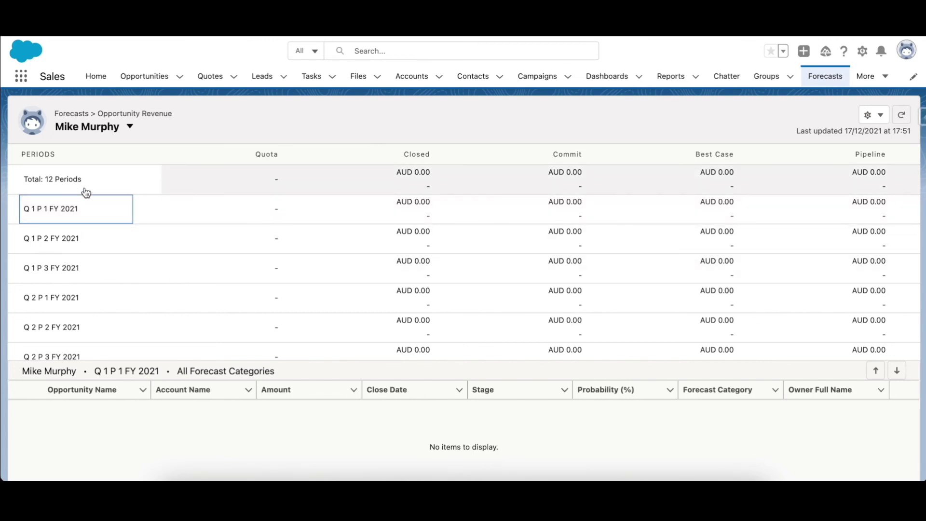
pyautogui.scroll(-2, 77, 296)
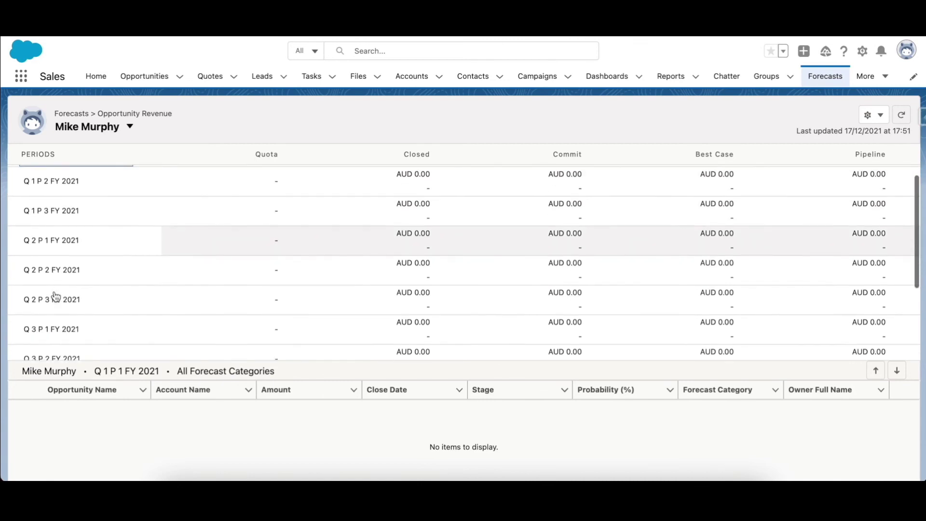